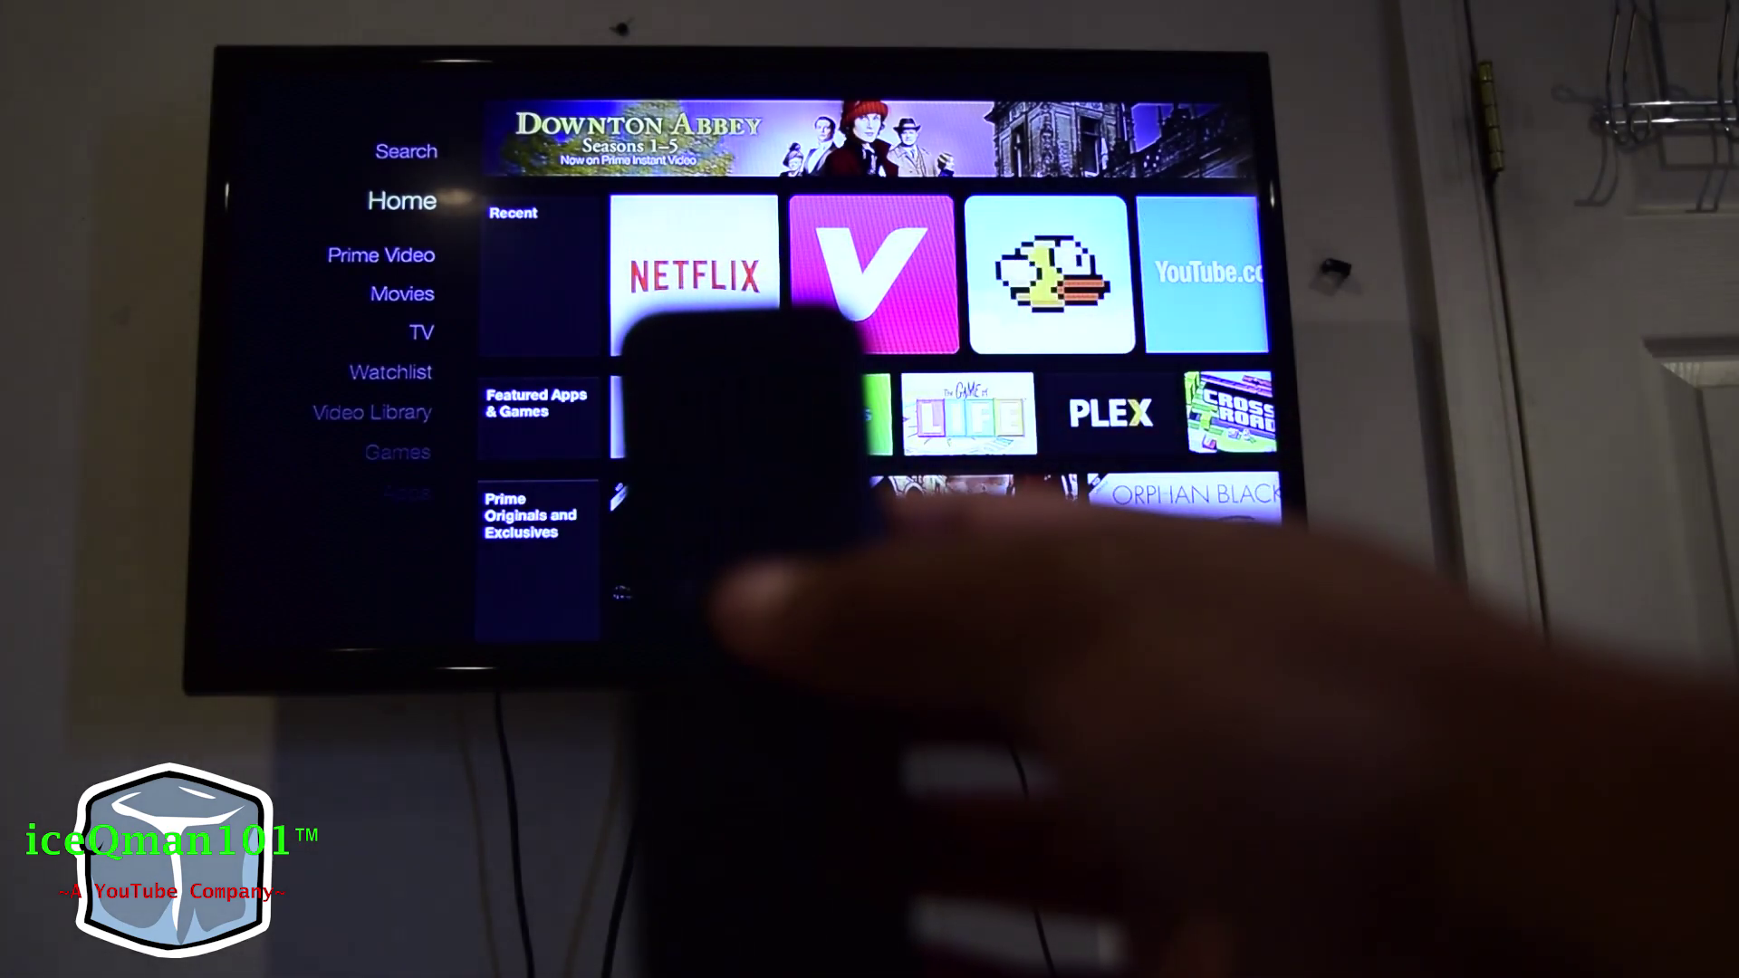
- Open Display Mirroring from the Home quick options so the Fire TV stick is discoverable
key(Home)
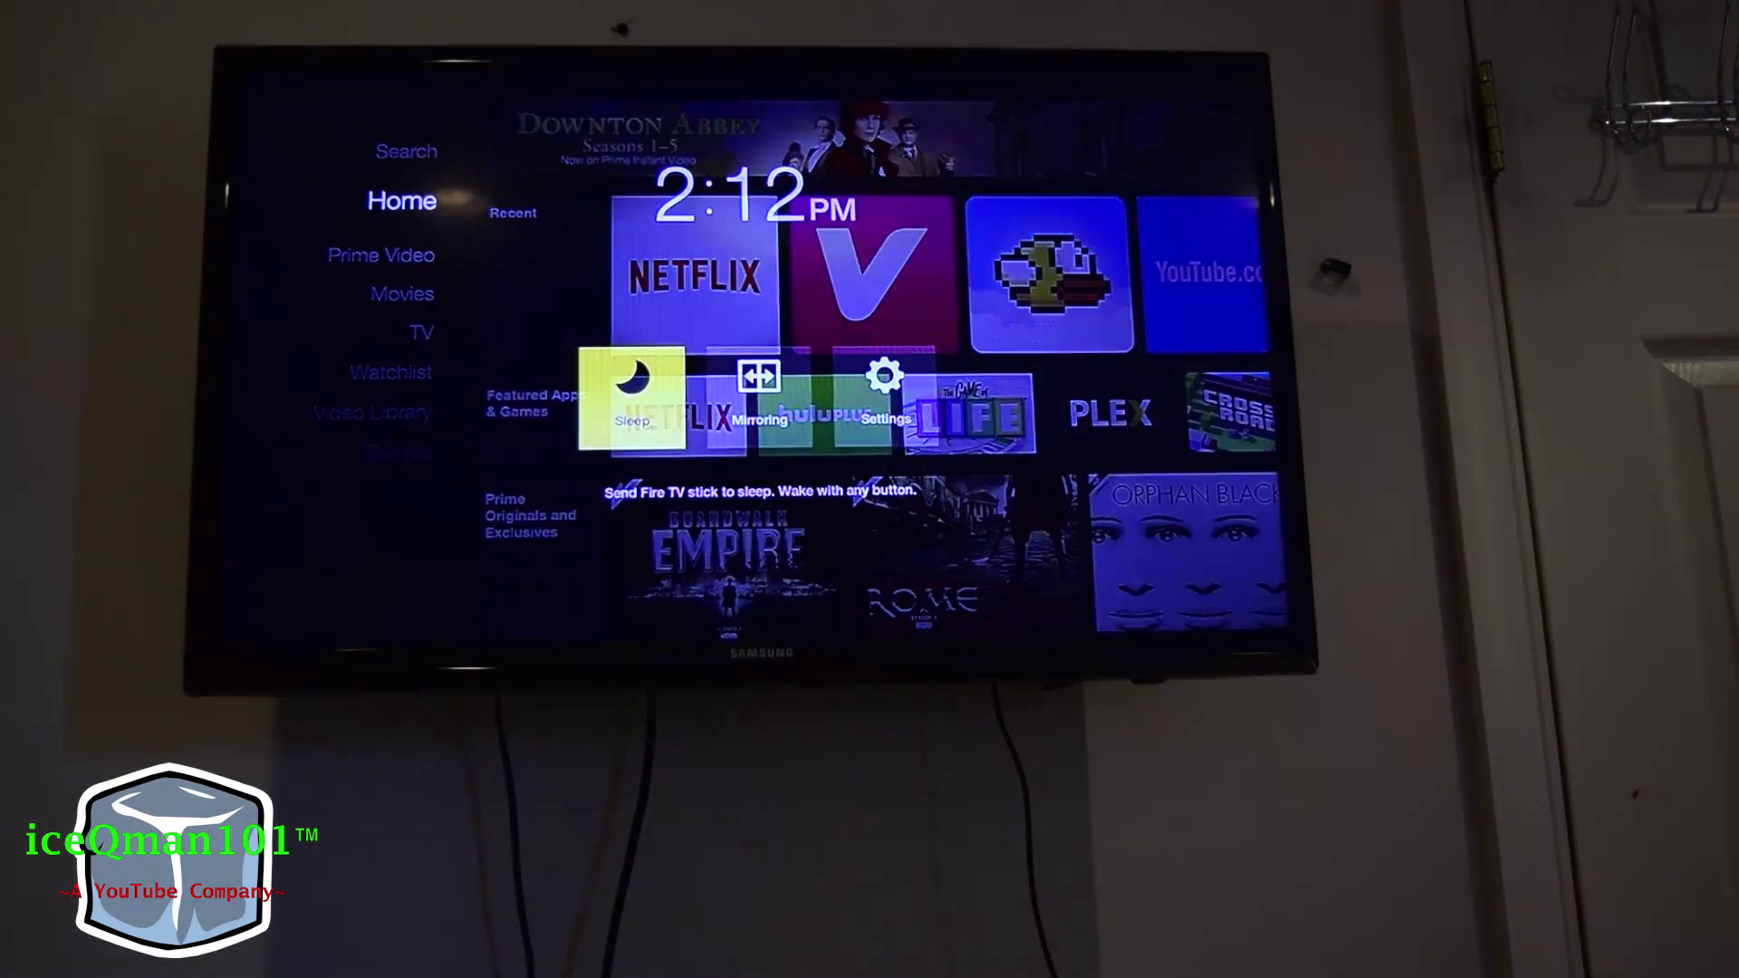
key(Right)
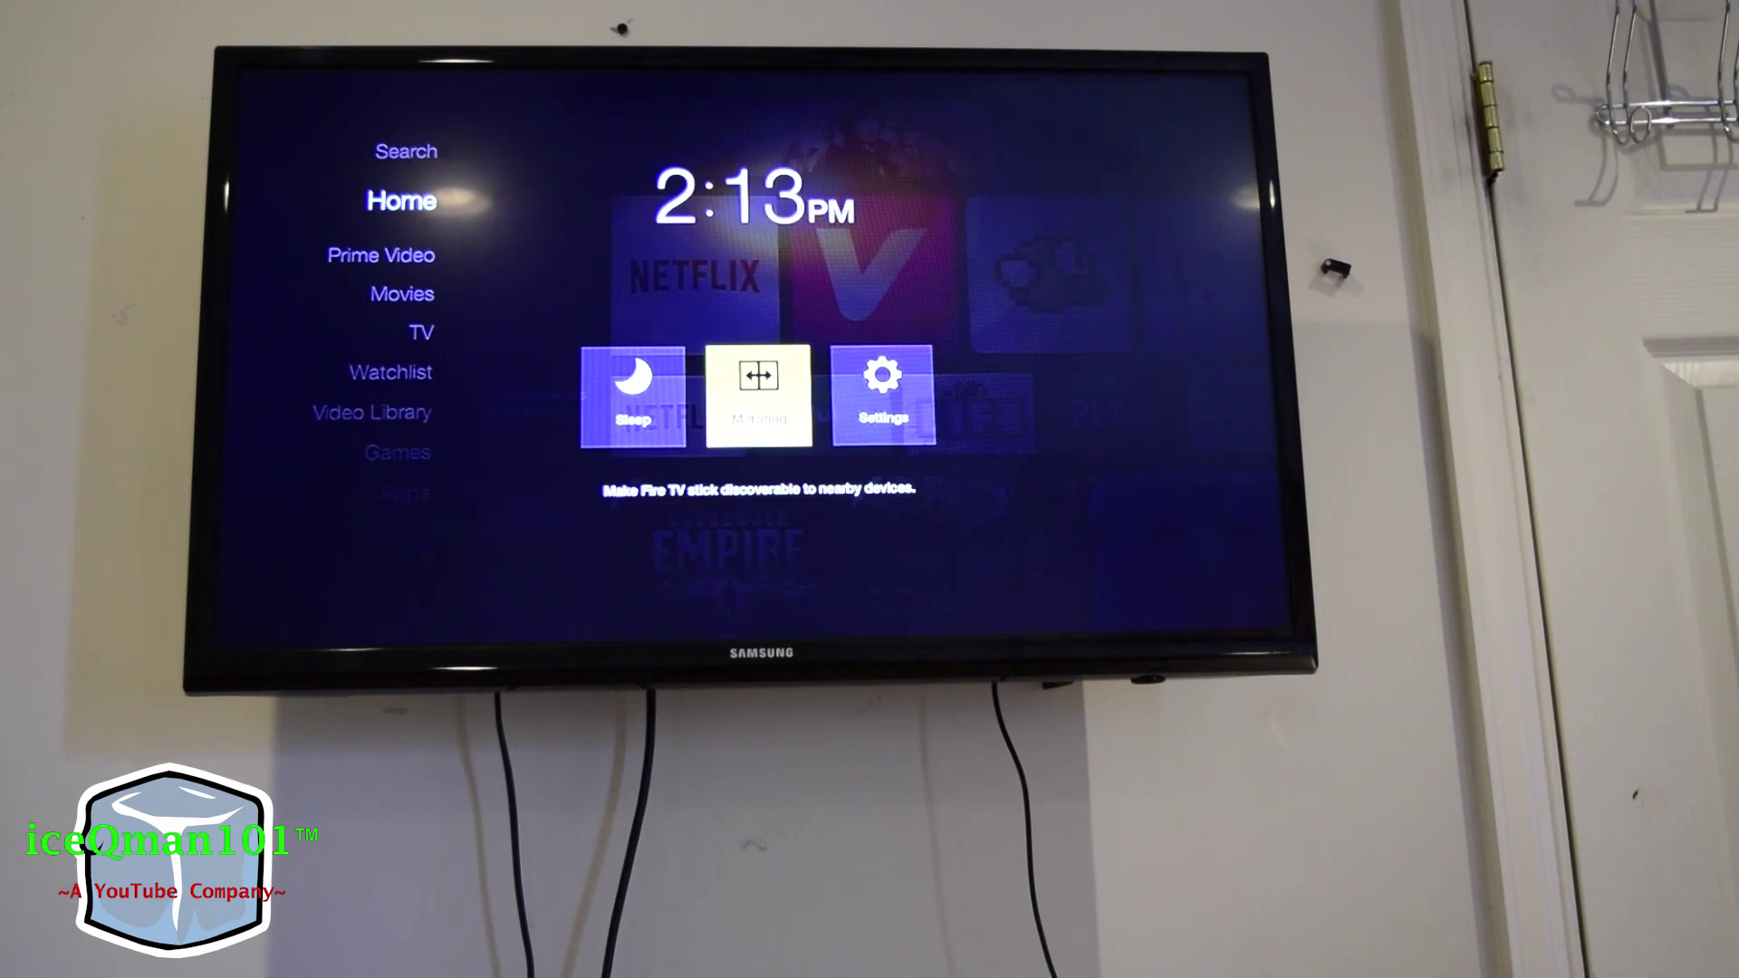
key(Return)
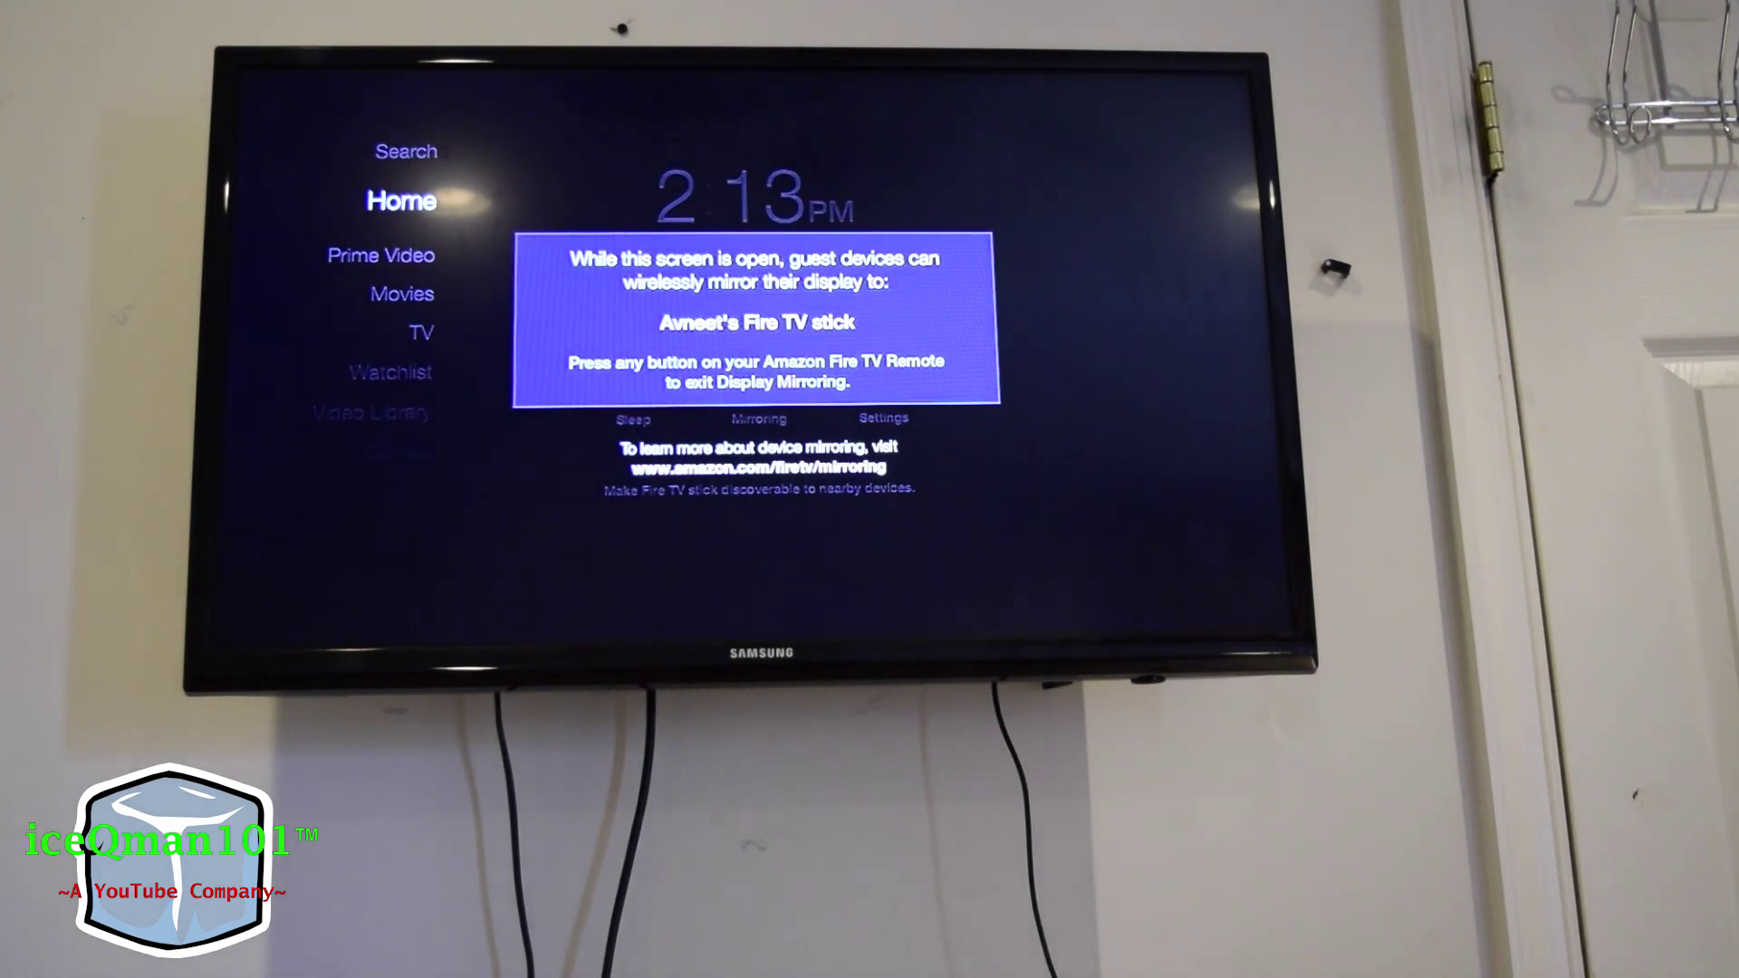